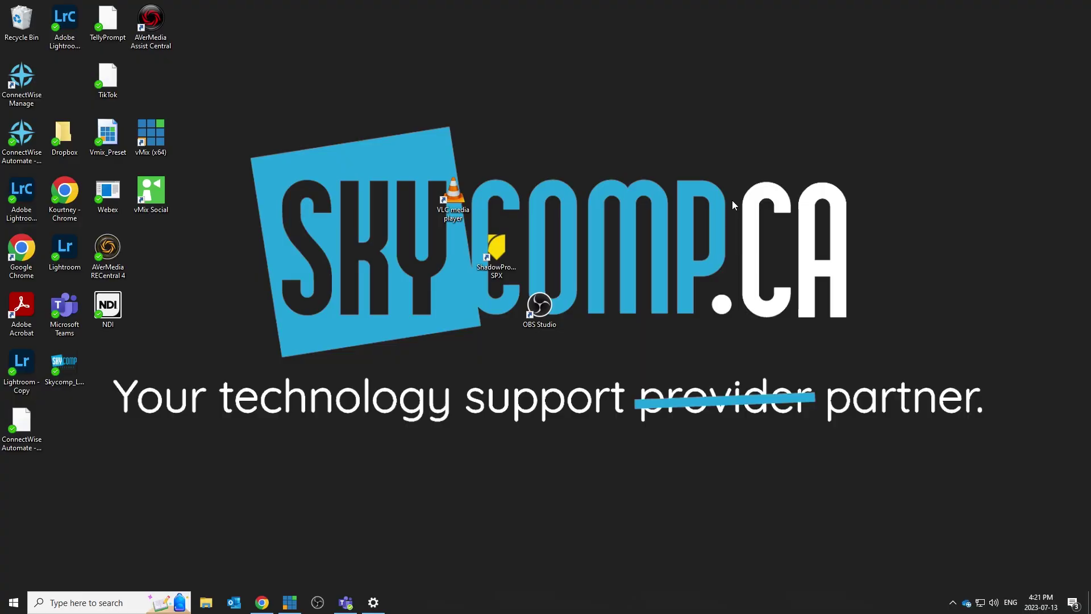
Step: From the desktop's Display settings, set Multiple displays to 'Extend these displays'
right_click(732, 200)
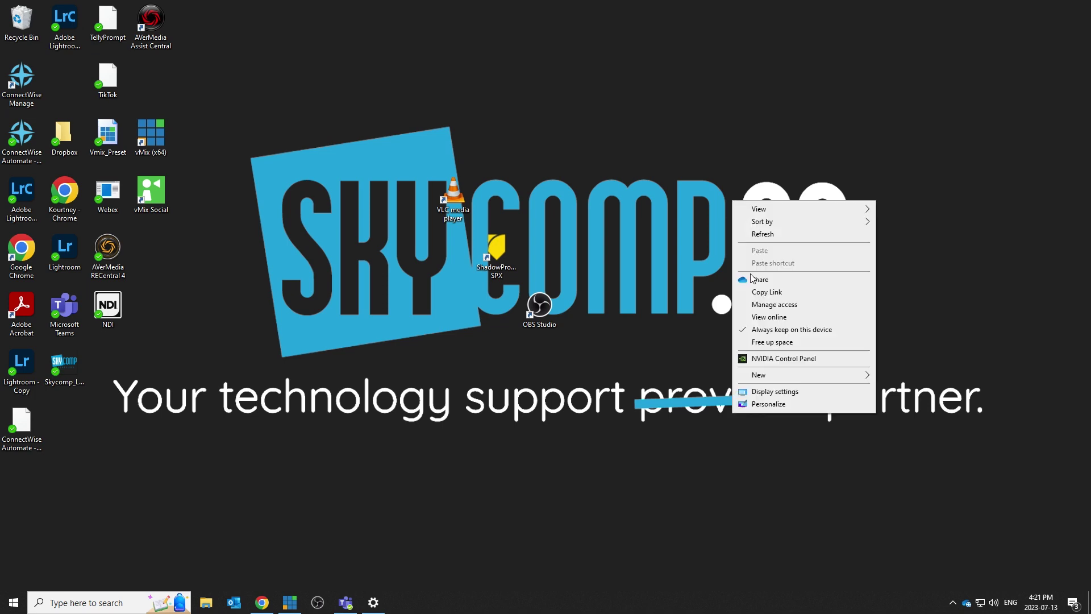
left_click(748, 393)
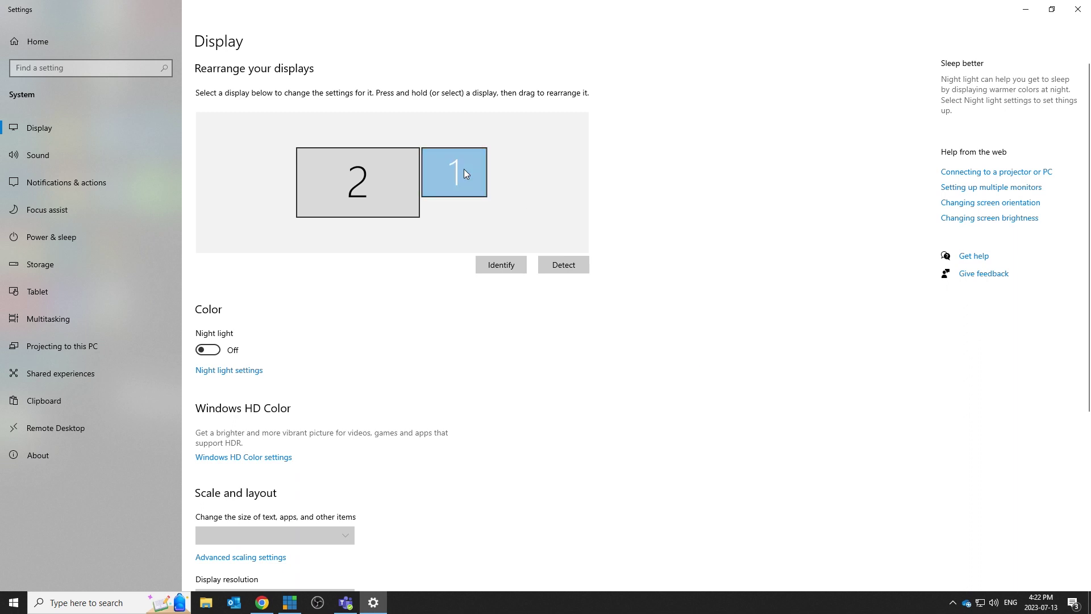
scroll(384, 360, "down", 5)
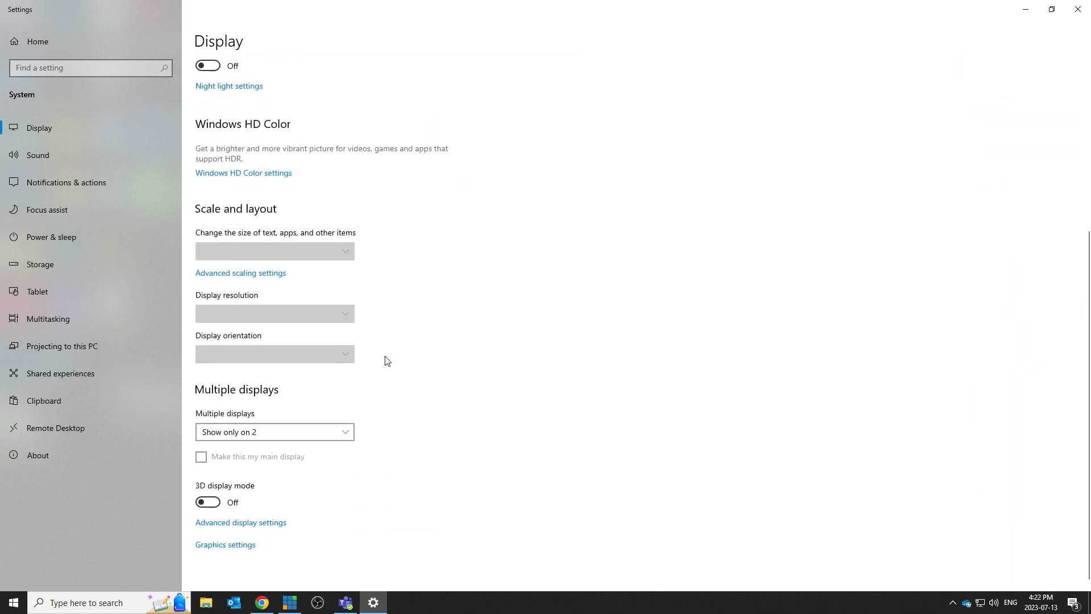
left_click(332, 429)
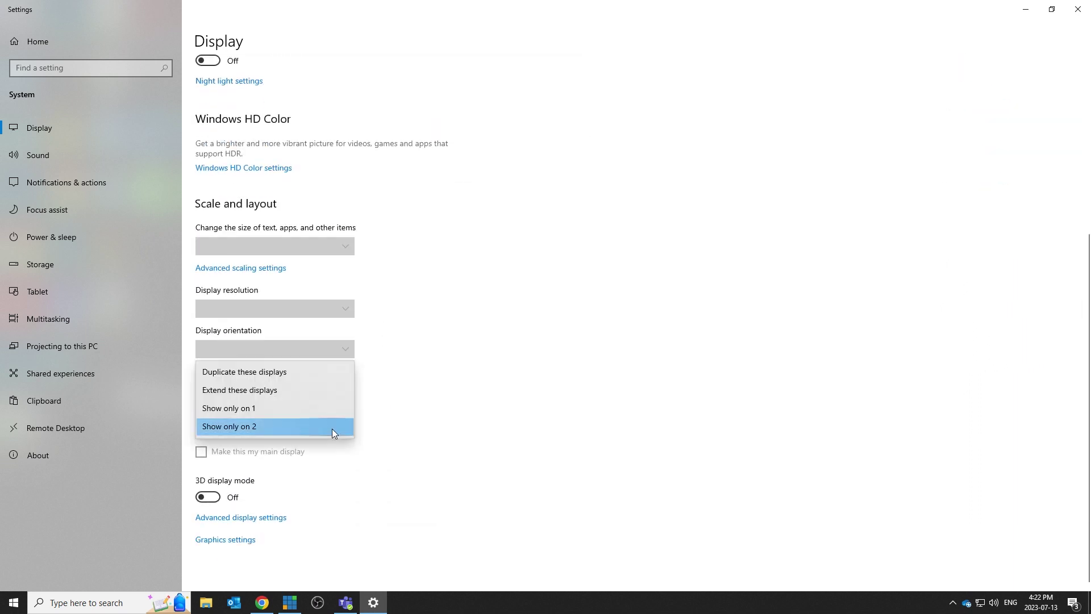
left_click(333, 391)
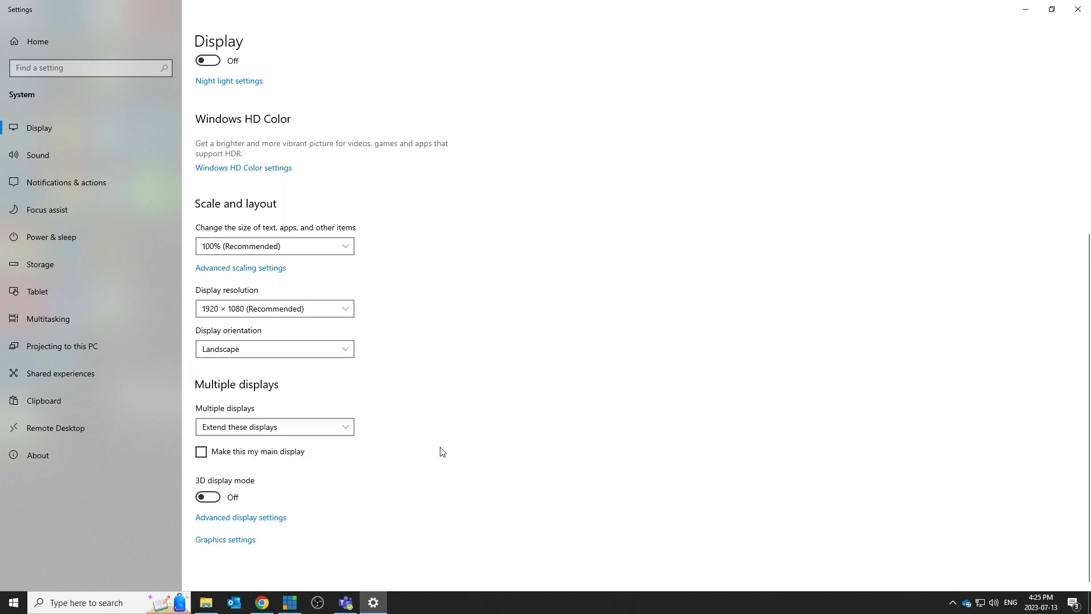